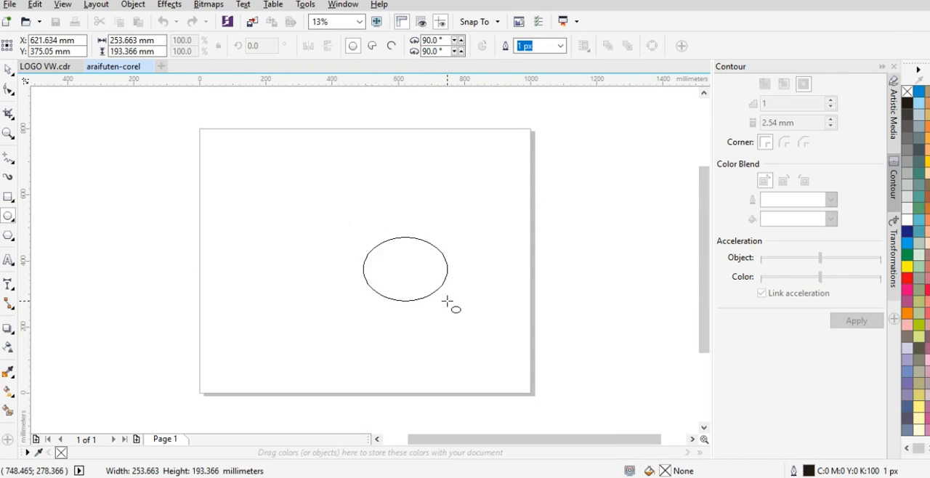
Step: Set the ellipse's width and height to 200 mm each
click(123, 40)
text(200)
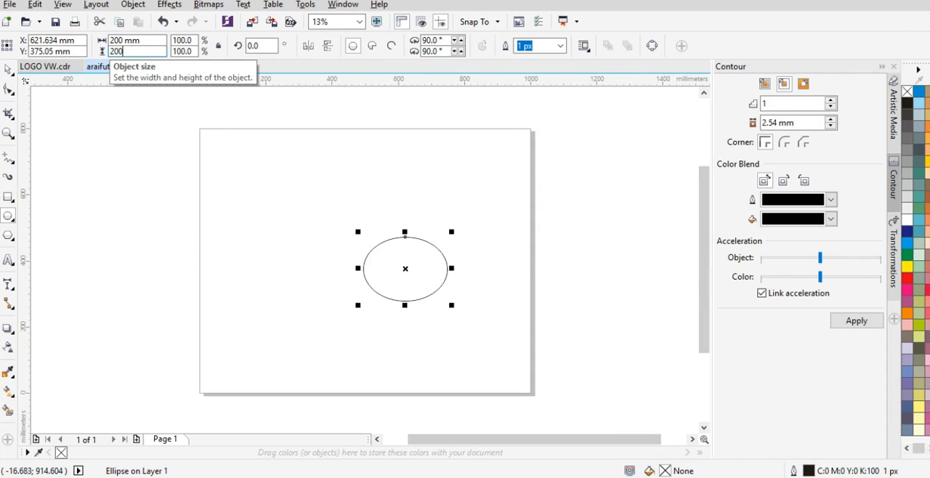
key(Return)
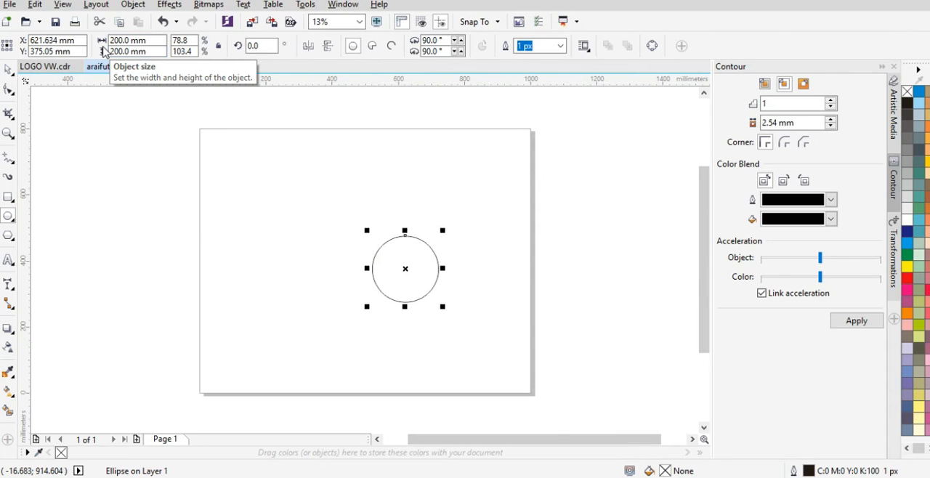
Step: Apply an inside contour with 2 steps and a 15 mm offset to the circle
key(space)
click(498, 276)
scroll(428, 286, up, 1)
click(409, 243)
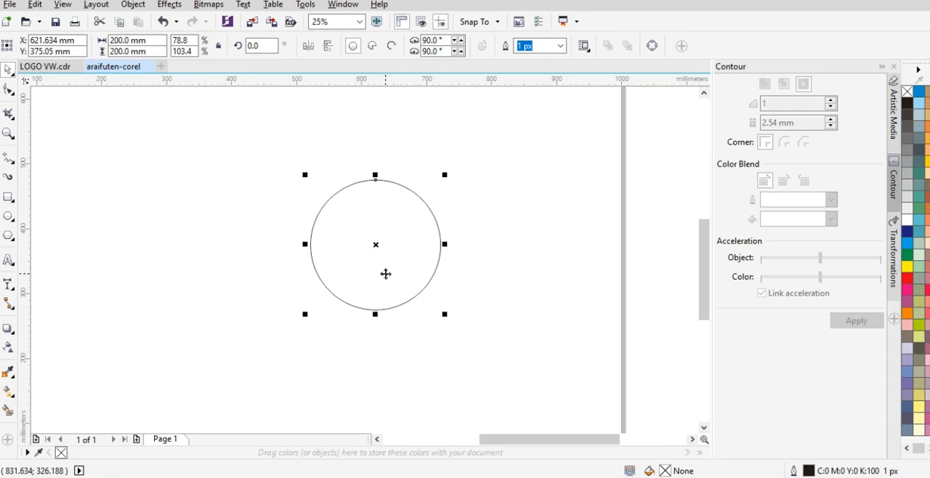
double_click(769, 104)
text(2)
double_click(782, 123)
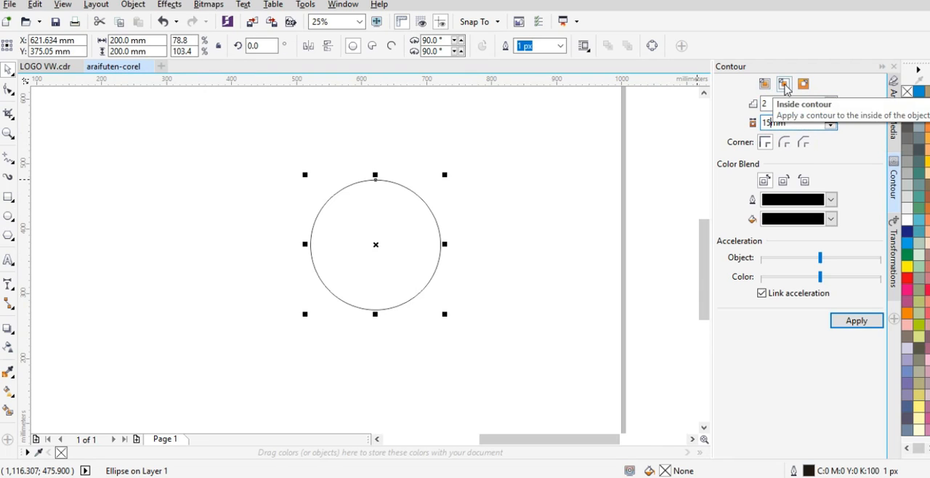
click(854, 325)
click(508, 222)
Step: Draw a tall rectangle about 423 mm high beside the circles and set its width to 15 mm
click(8, 197)
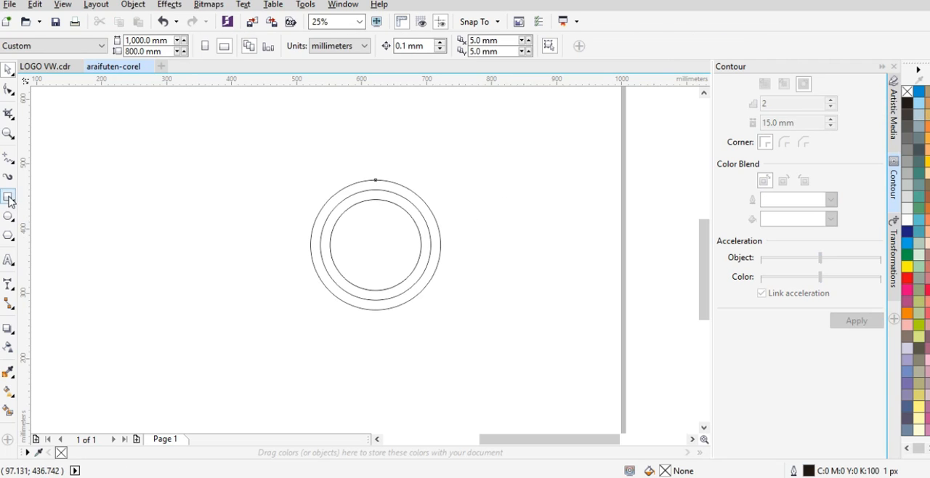
drag(486, 142, 499, 416)
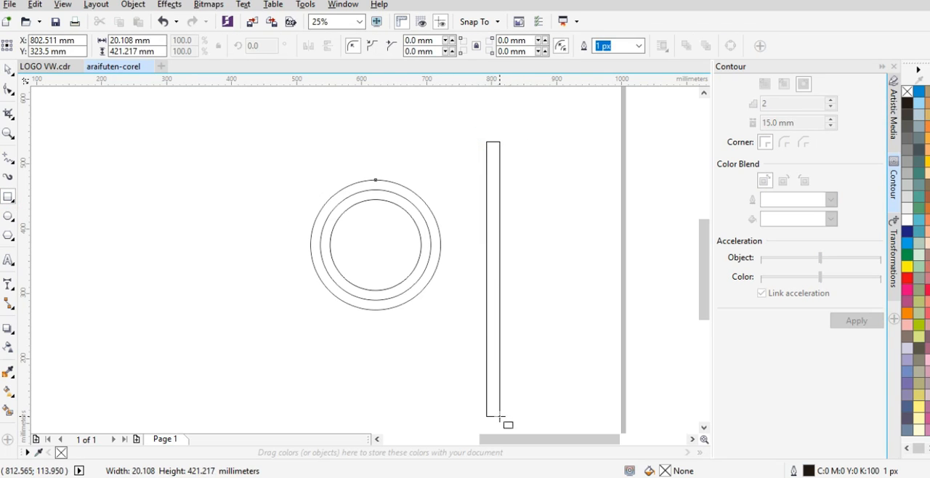
double_click(122, 40)
text(15)
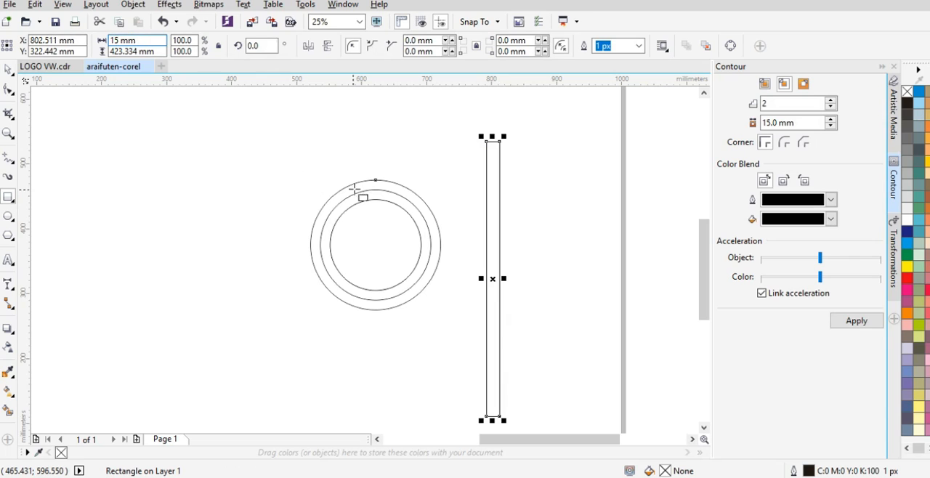
key(Return)
Step: Center the narrow rectangle on the circles' midpoint and rotate it 20 degrees
click(525, 218)
click(492, 277)
drag(492, 277, 375, 245)
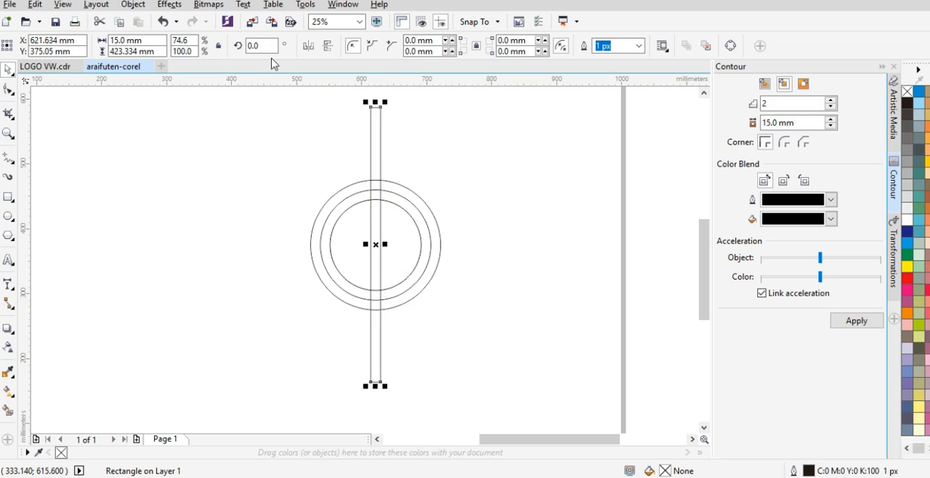
key(Return)
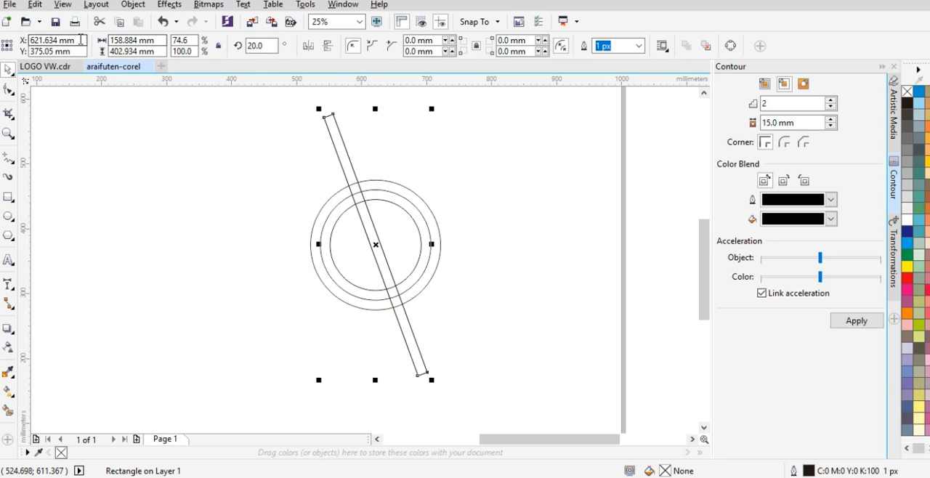
Step: Place a copy of the slanted bar at X 565.634 mm and group both bars
key(Return)
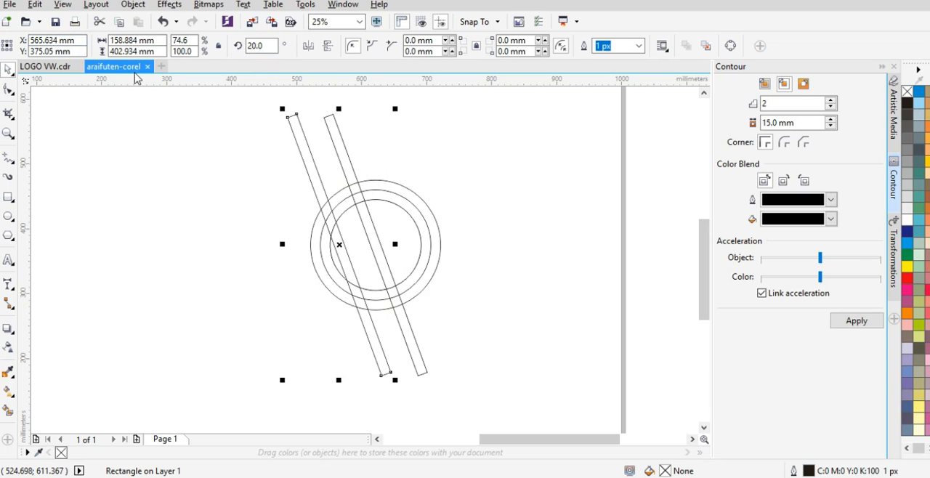
click(473, 155)
scroll(353, 232, down, 2)
click(342, 177)
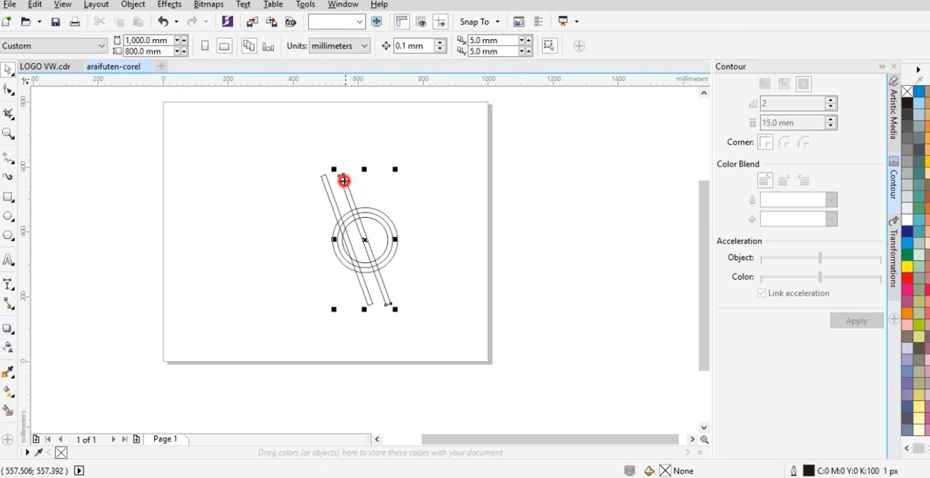
scroll(338, 183, up, 2)
shift+click(318, 182)
key(ctrl+g)
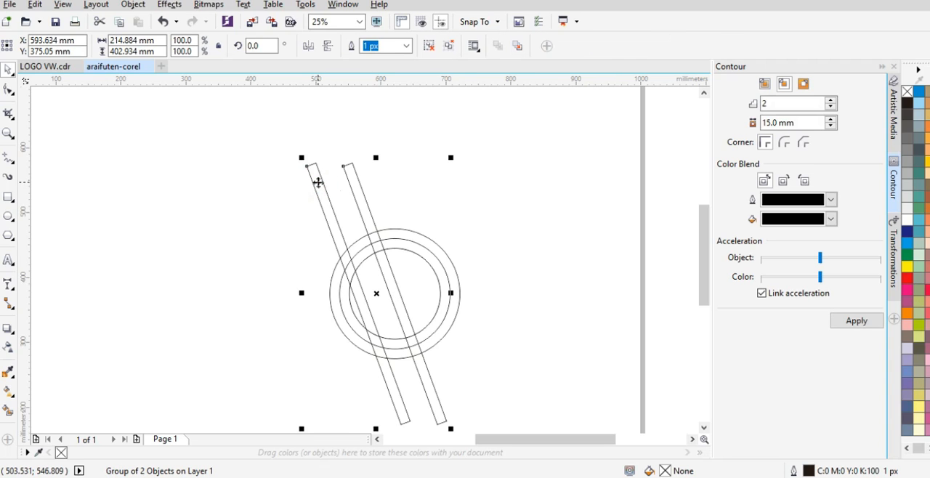
Step: Create a horizontally mirrored copy of the grouped bars and move it to X 649.634 mm
key(ctrl+shift+h)
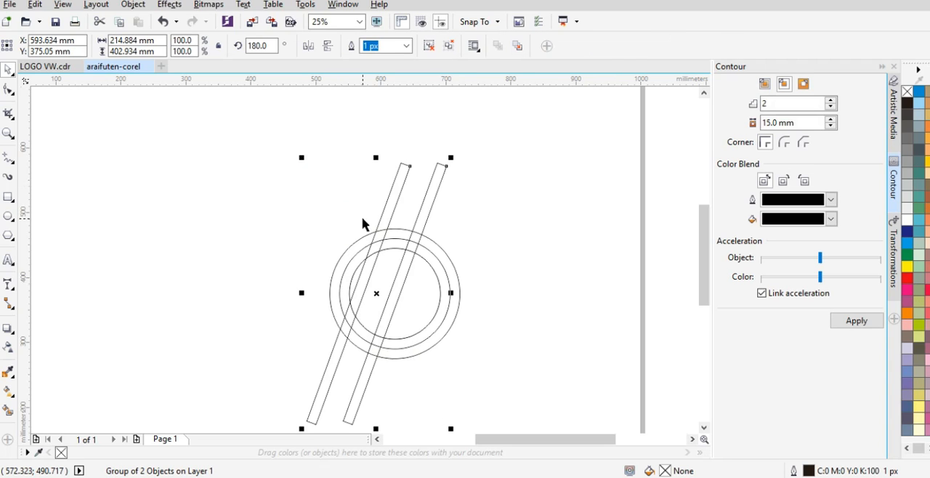
key(ctrl+z)
key(ctrl+shift+z)
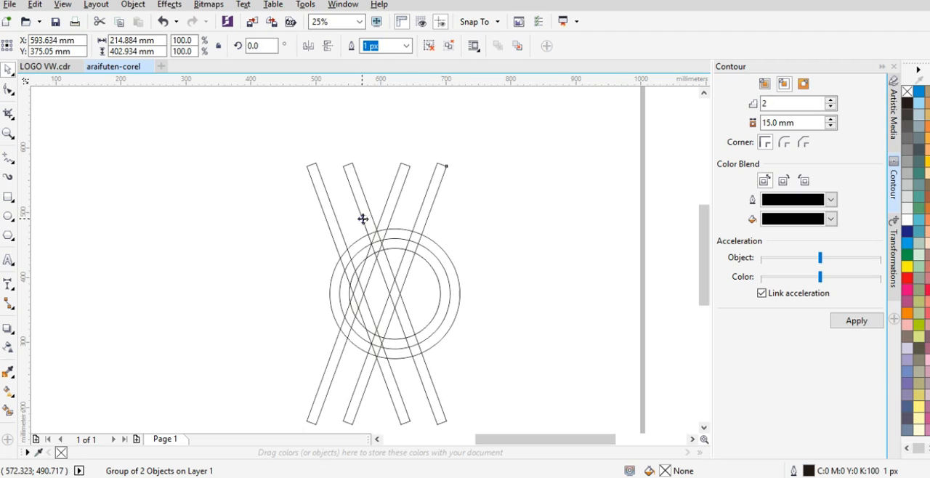
drag(428, 208, 575, 212)
drag(503, 294, 399, 295)
click(534, 252)
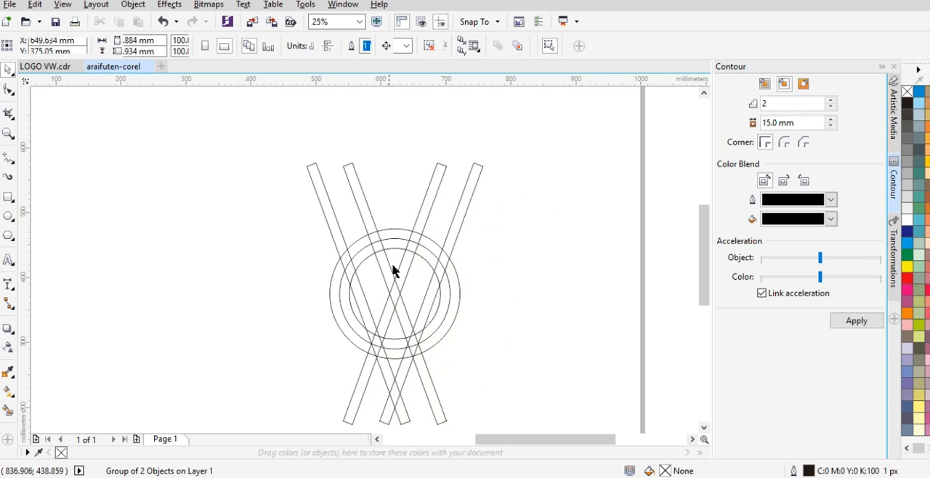
Step: Draw a 170 mm horizontal line across the middle circle, from one side quadrant to the other
scroll(409, 336, up, 1)
scroll(372, 263, down, 1)
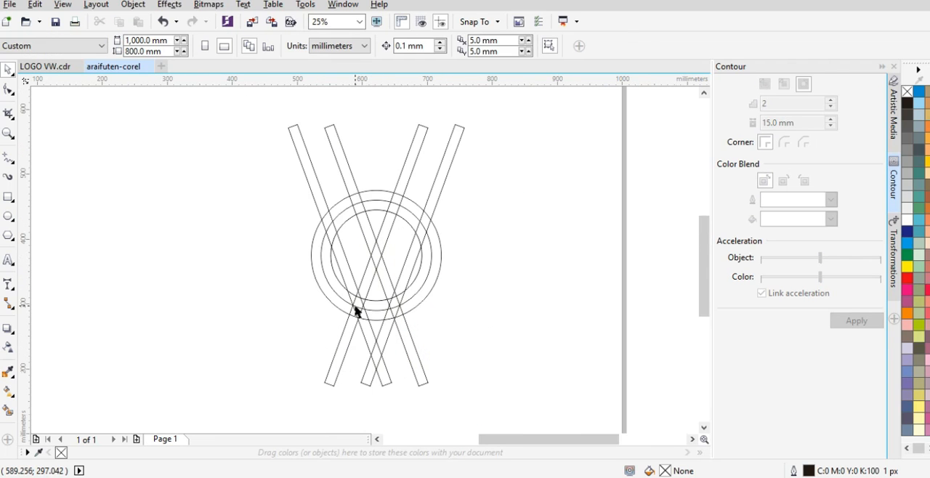
click(9, 158)
click(40, 170)
scroll(361, 275, up, 1)
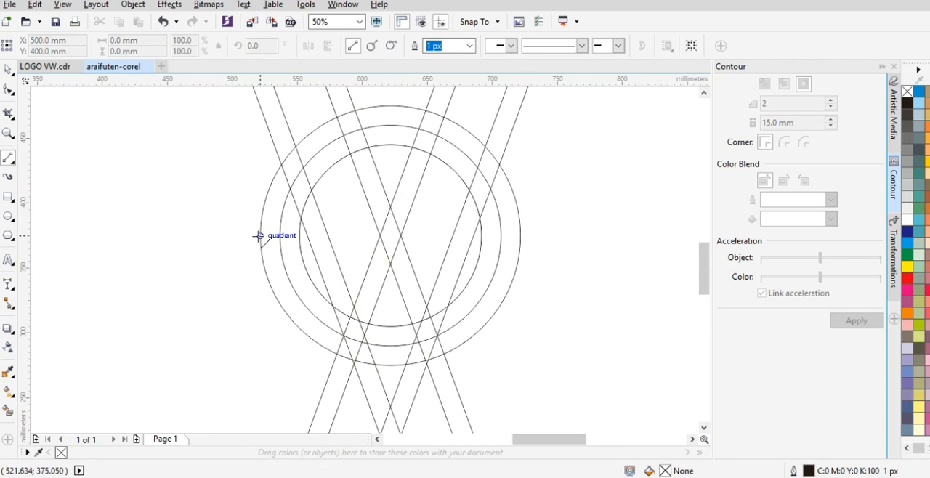
drag(279, 235, 506, 234)
Step: Apply an outside contour with 1 step and a 2 mm offset to the horizontal line
drag(770, 104, 754, 104)
text(1)
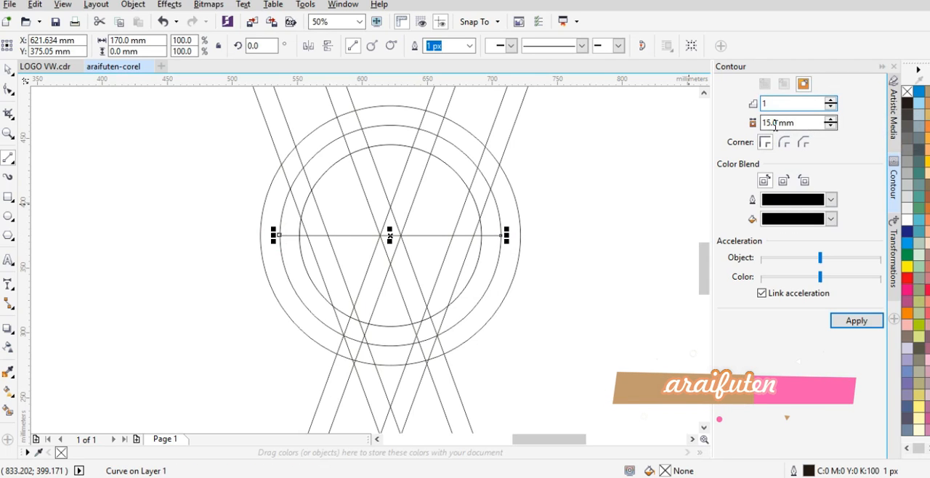
drag(780, 122, 759, 123)
text(2)
click(854, 320)
scroll(498, 257, up, 4)
scroll(523, 232, down, 2)
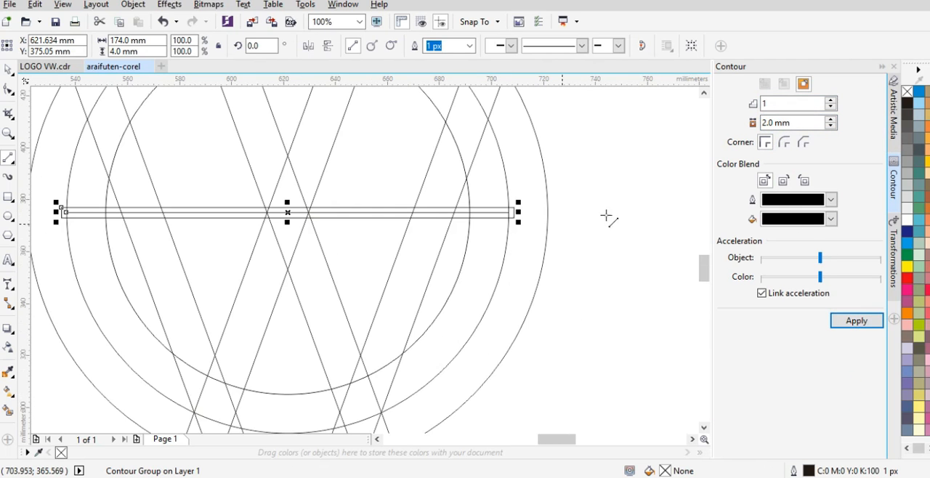
key(space)
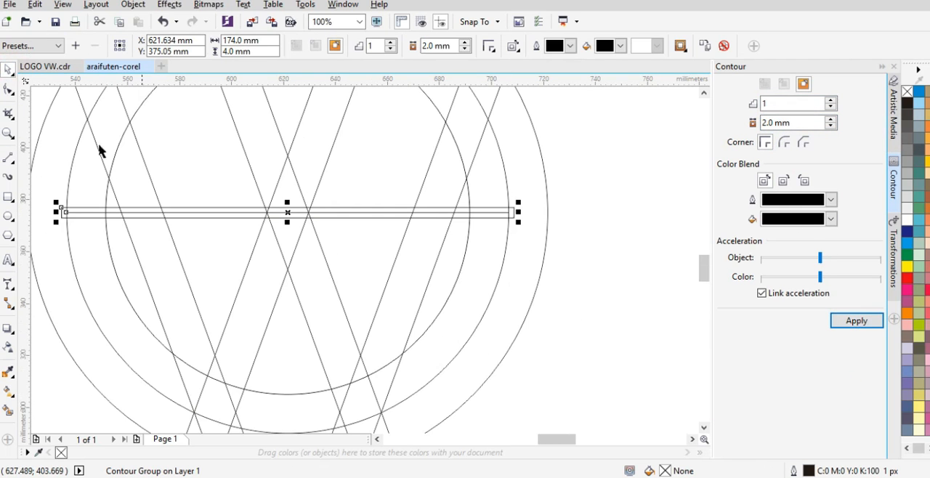
Step: Delete the two inner bars' edge segments between the middle and inner circles at the top with Virtual Segment Delete
click(11, 116)
click(135, 158)
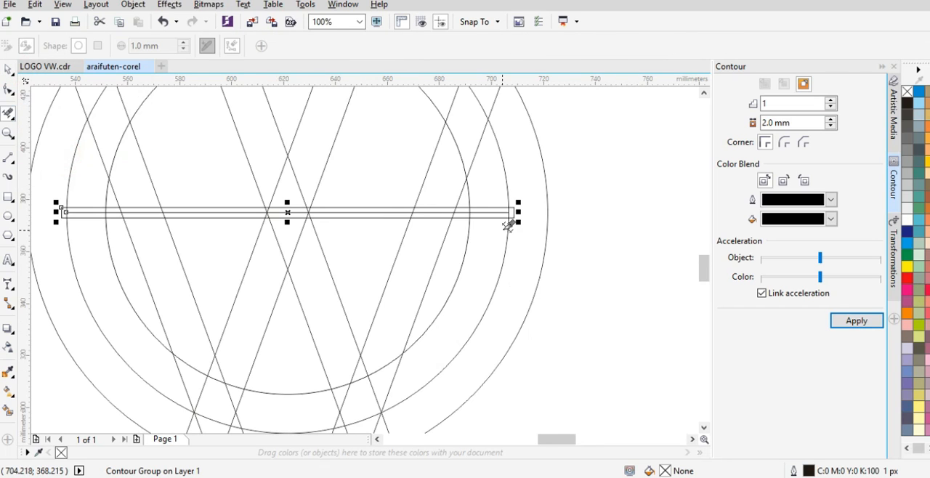
scroll(508, 218, down, 2)
scroll(468, 129, down, 2)
scroll(473, 187, up, 2)
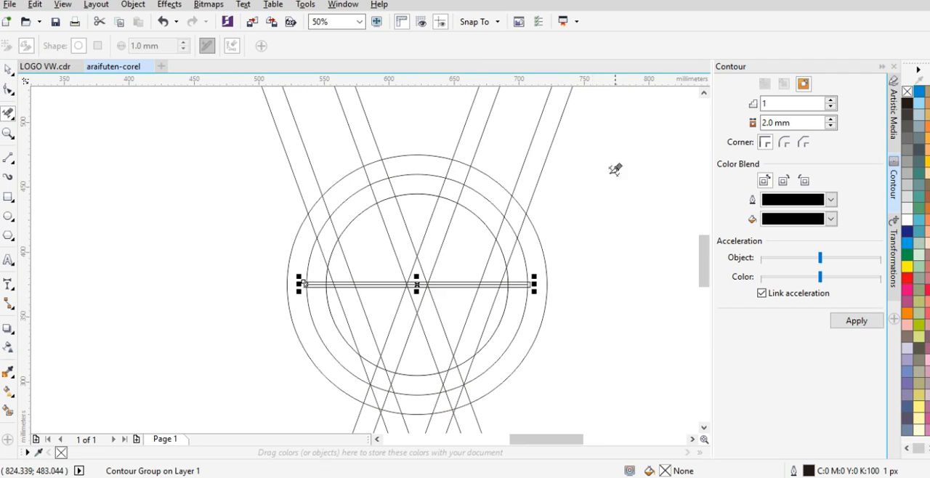
click(440, 184)
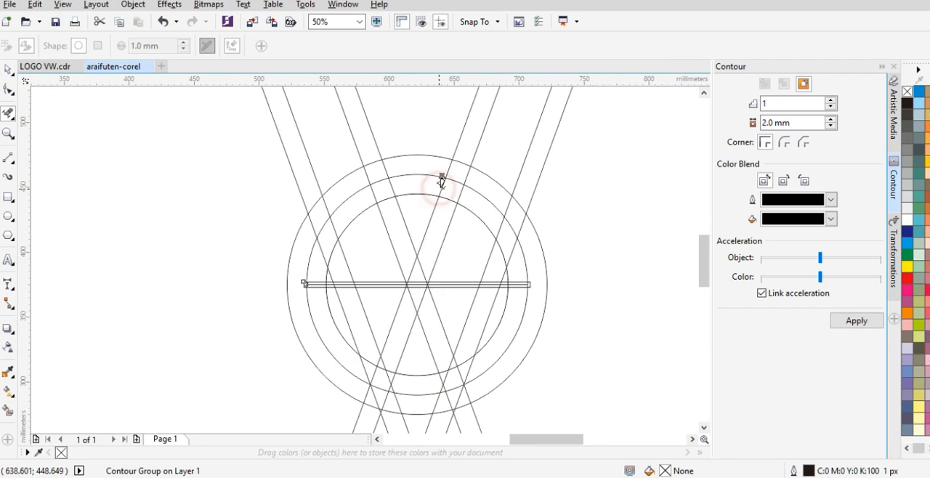
scroll(454, 196, up, 2)
click(494, 179)
scroll(462, 172, down, 1)
click(308, 174)
scroll(375, 148, down, 1)
scroll(409, 167, up, 2)
Step: Break the circles' contour group apart and delete the inner circle's upper arcs that cross the two inner bars
click(469, 172)
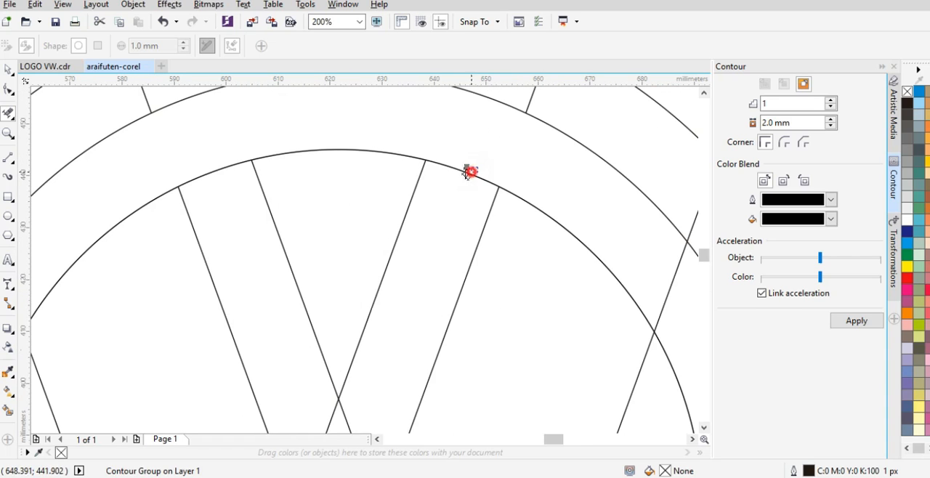
scroll(345, 158, down, 1)
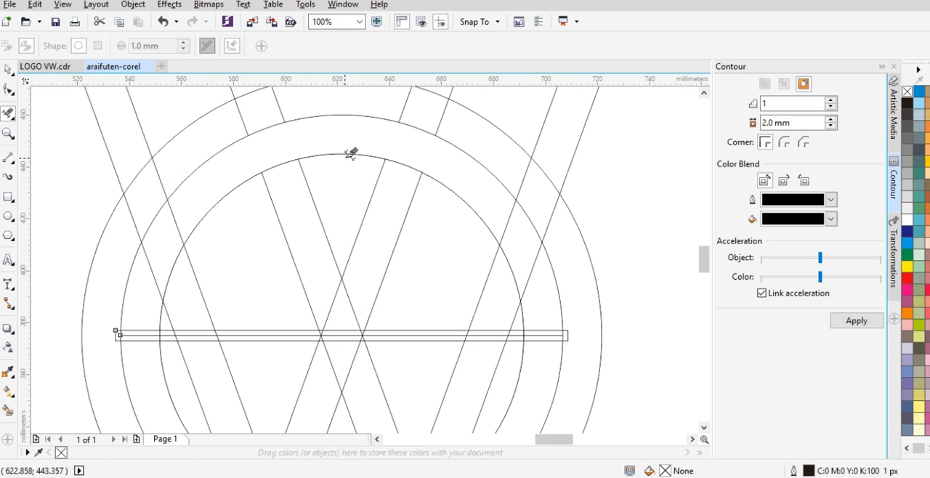
key(space)
click(472, 158)
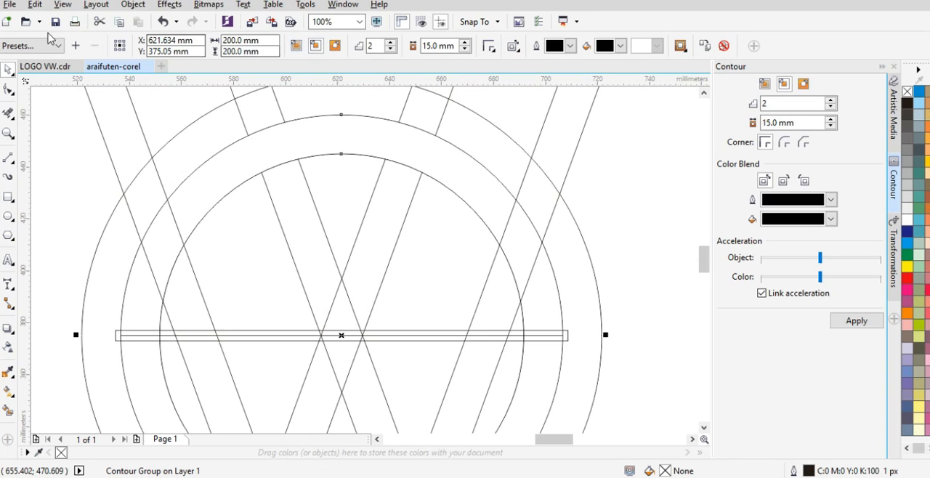
key(x)
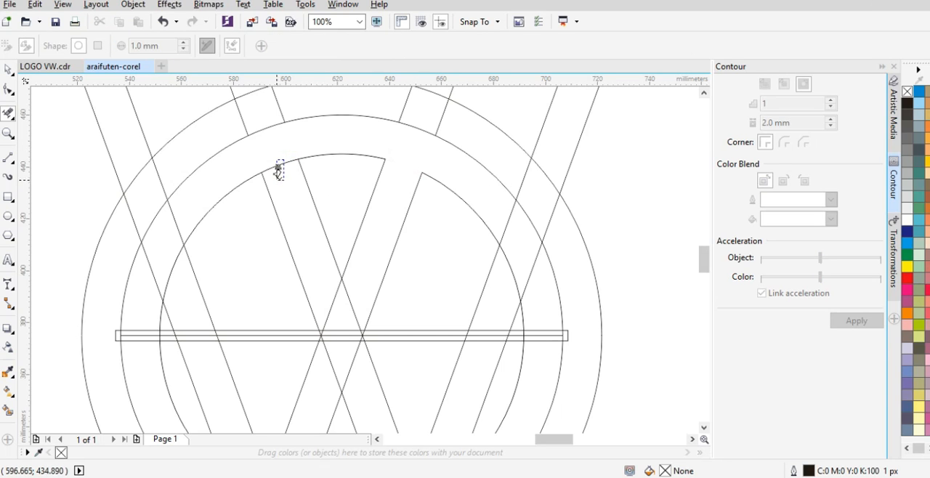
scroll(396, 143, down, 2)
scroll(396, 149, up, 3)
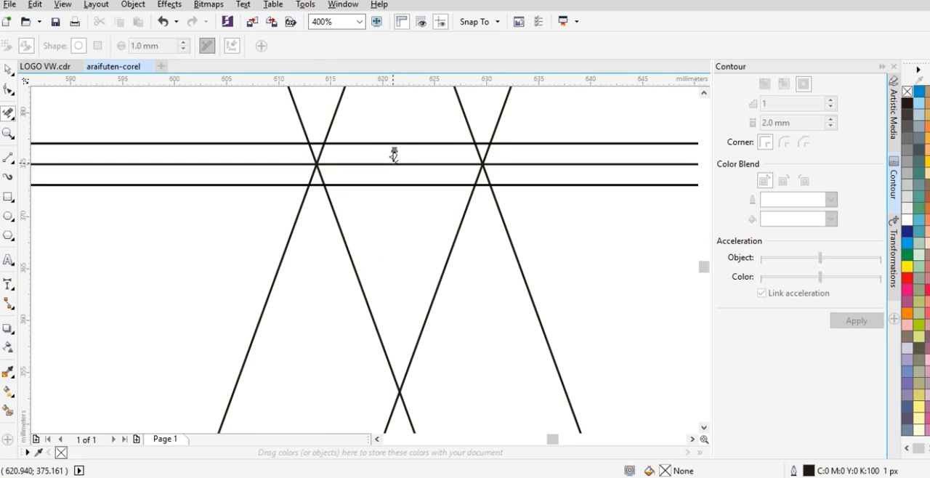
drag(504, 158, 292, 163)
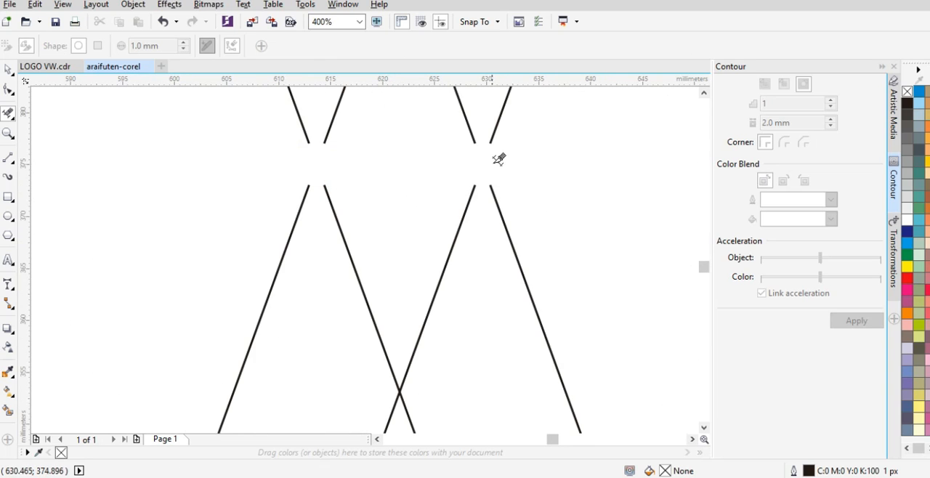
key(ctrl+z)
scroll(332, 182, down, 2)
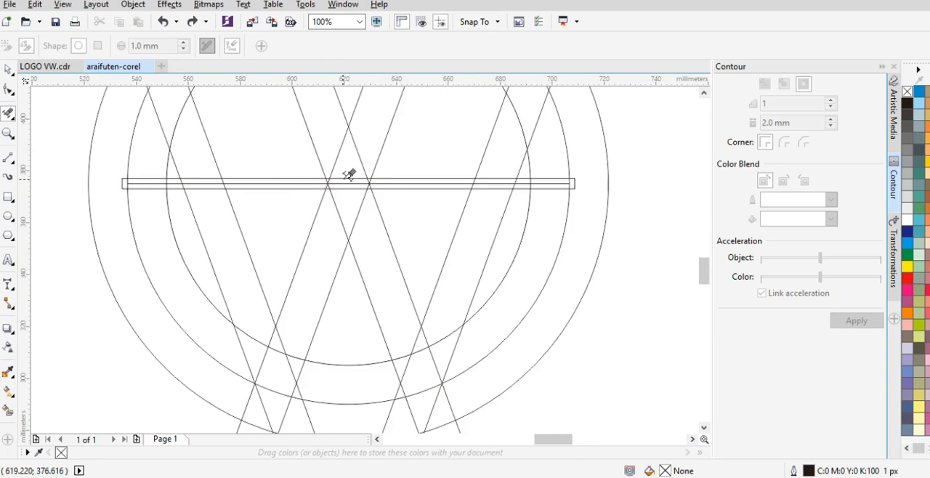
scroll(349, 177, up, 1)
key(ctrl+z)
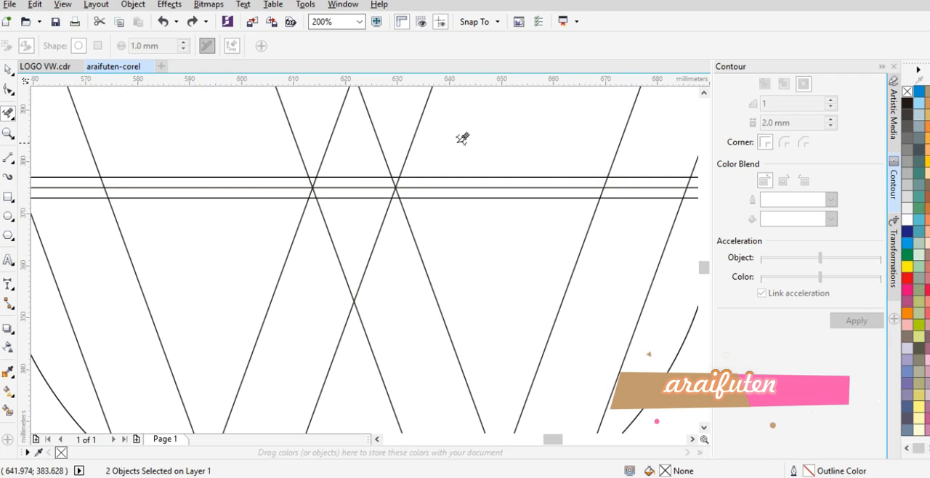
Step: Delete the central part of the horizontal line and the inner bars' edge segments inside the narrow horizontal strip
scroll(399, 178, up, 1)
drag(421, 181, 214, 185)
drag(465, 165, 436, 216)
drag(315, 161, 276, 216)
drag(183, 156, 151, 212)
scroll(368, 208, down, 3)
scroll(378, 218, down, 1)
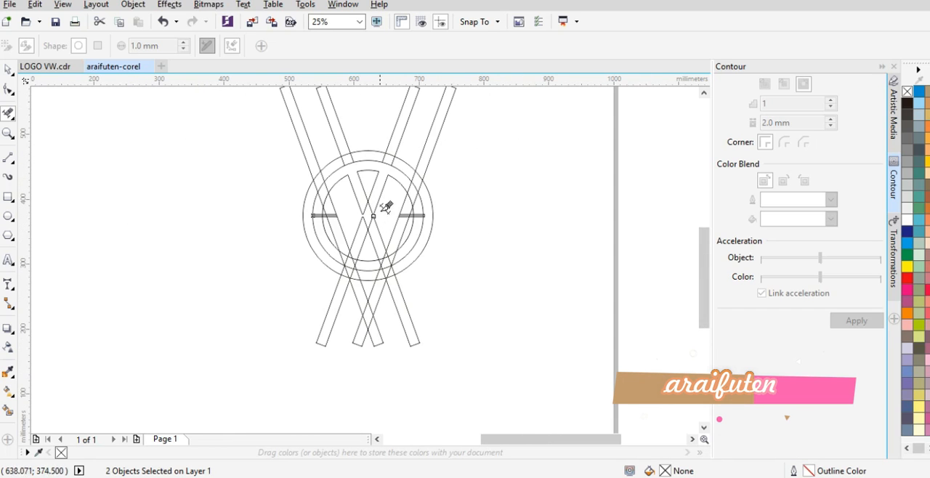
scroll(373, 208, up, 2)
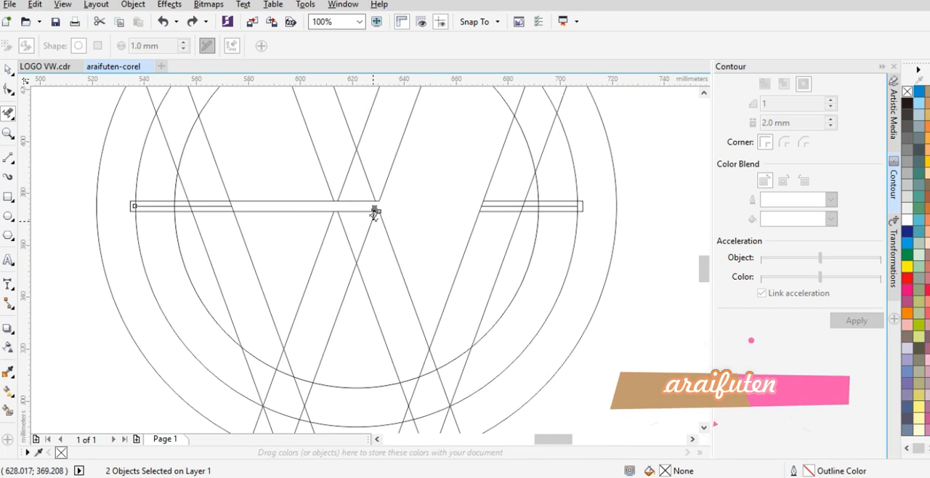
key(ctrl+z)
Step: Delete the crossing edge segments of the two inner bars directly above and below the horizontal strip
scroll(355, 179, up, 2)
drag(402, 139, 296, 189)
scroll(381, 227, down, 3)
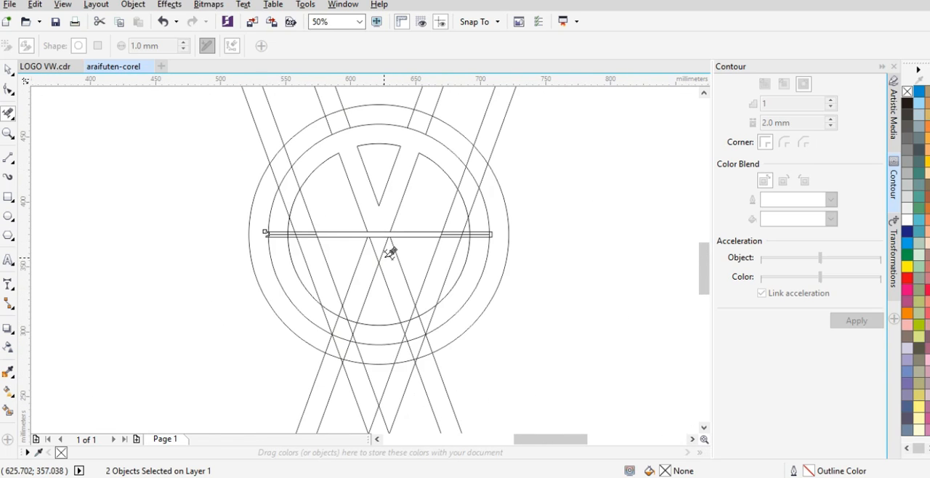
scroll(390, 252, up, 2)
drag(335, 247, 331, 250)
scroll(359, 233, down, 2)
scroll(383, 223, up, 2)
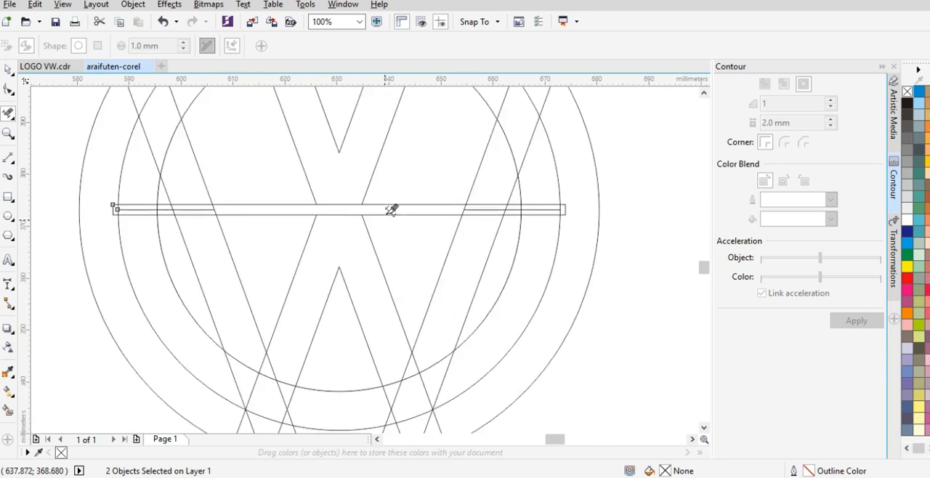
Step: Delete the horizontal strip's edge segments between the inner and outer slanted bars on both sides of the centre
drag(386, 194, 362, 237)
drag(201, 168, 173, 245)
scroll(365, 231, down, 3)
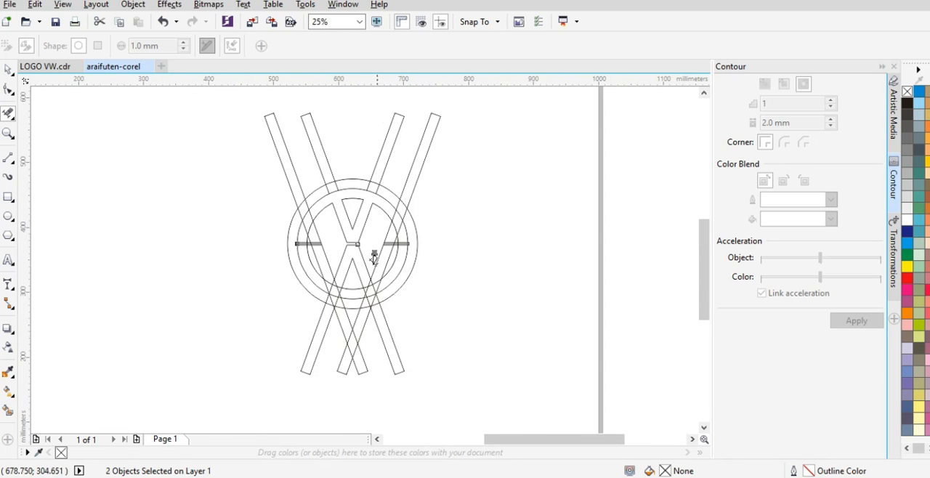
Step: Delete the outer slanted bar's edges inside the middle circle at the upper right and the inner circle's arc crossing it
scroll(373, 258, up, 1)
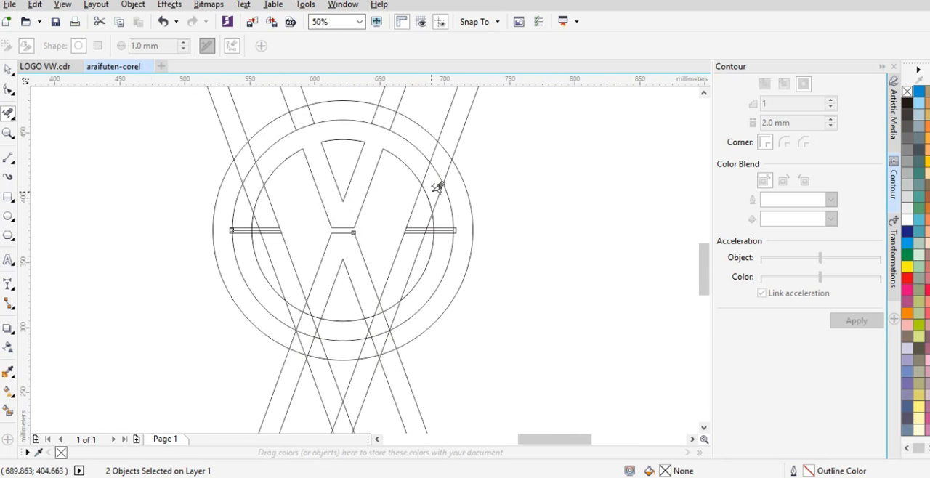
scroll(431, 190, up, 3)
click(421, 207)
scroll(403, 238, down, 1)
drag(474, 273, 435, 227)
drag(423, 190, 396, 144)
scroll(415, 167, down, 2)
scroll(383, 237, up, 1)
Step: Delete the crossing bar edges and inner-circle arcs inside the middle circle at the logo's lower right
scroll(381, 175, up, 1)
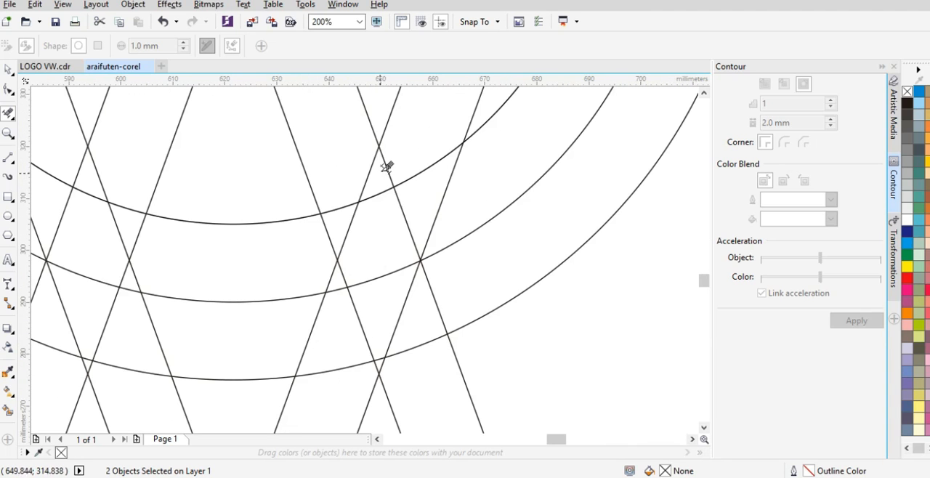
click(397, 161)
scroll(374, 210, up, 1)
drag(353, 152, 322, 189)
click(316, 250)
drag(528, 180, 445, 206)
Step: Delete the crossing bar edges and inner-circle arcs inside the middle circle at the logo's lower left
scroll(436, 232, down, 3)
scroll(377, 227, up, 2)
drag(389, 189, 317, 227)
drag(361, 258, 360, 260)
drag(356, 198, 284, 234)
drag(420, 266, 372, 287)
scroll(355, 286, down, 2)
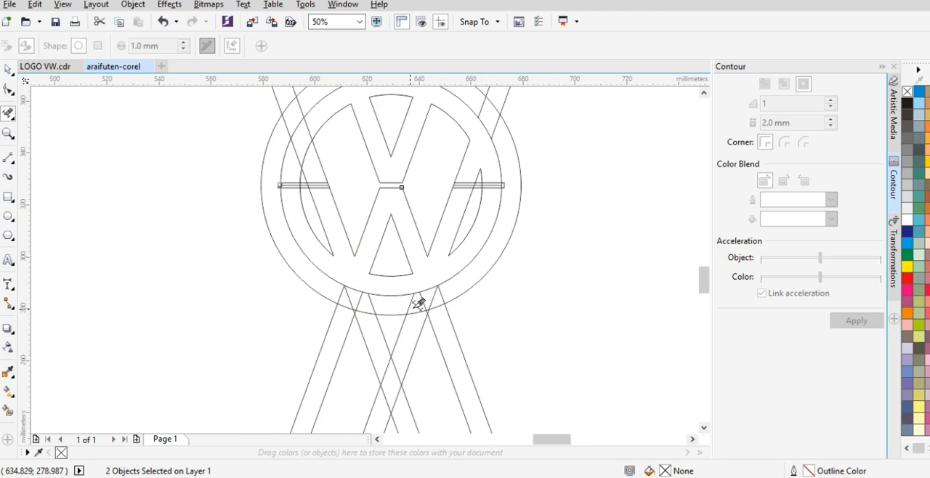
Step: Delete the outer slanted bar's edges inside the middle circle at the upper left and the inner circle's arc crossing it
scroll(409, 309, up, 1)
scroll(396, 313, down, 1)
scroll(312, 167, down, 1)
scroll(278, 257, up, 3)
click(284, 164)
click(283, 258)
scroll(297, 230, down, 2)
scroll(298, 229, down, 1)
scroll(373, 217, up, 1)
scroll(367, 300, down, 1)
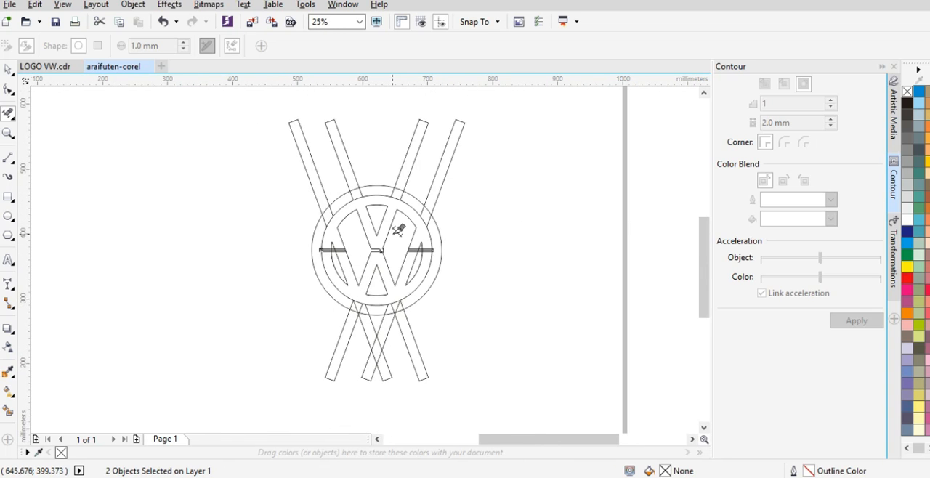
Step: Ungroup both pairs of slanted bars
key(space)
click(635, 160)
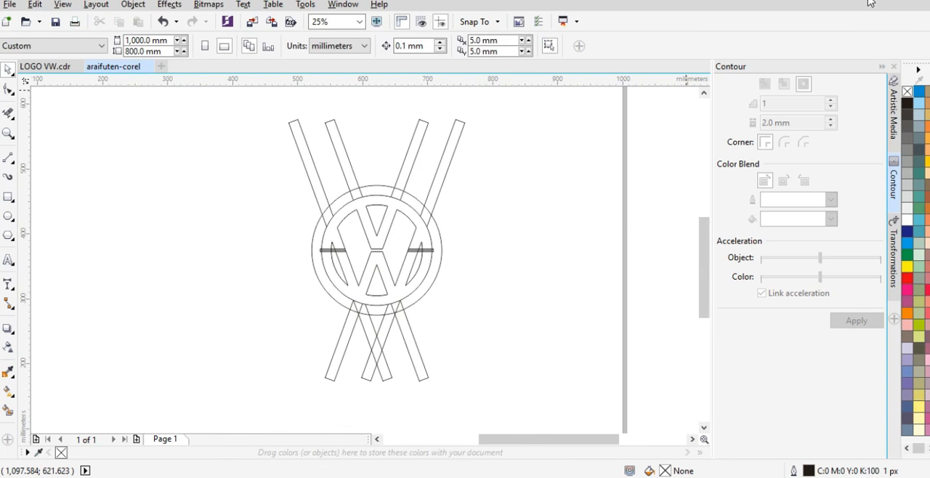
click(444, 144)
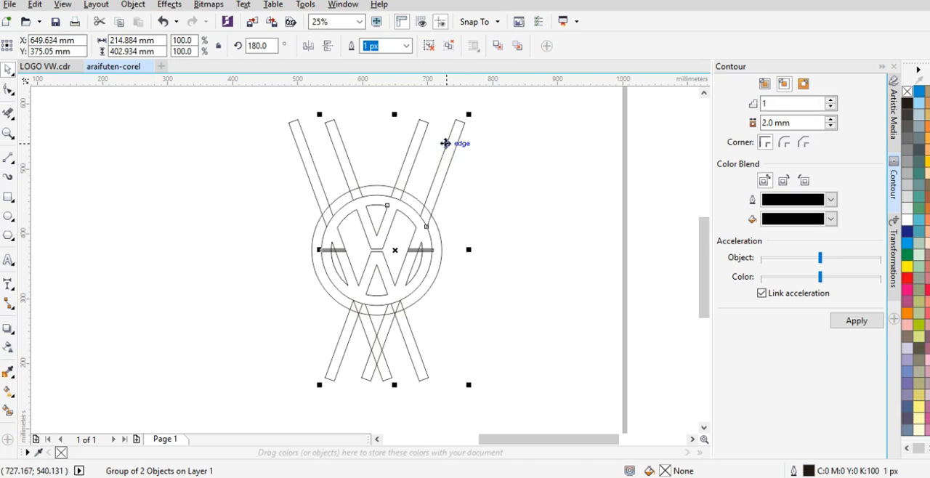
right_click(444, 143)
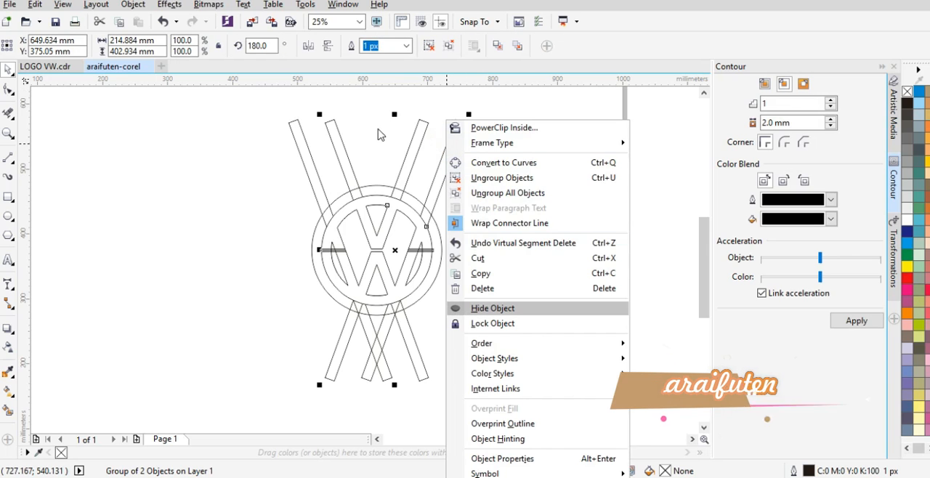
click(338, 138)
right_click(337, 133)
click(414, 180)
click(608, 167)
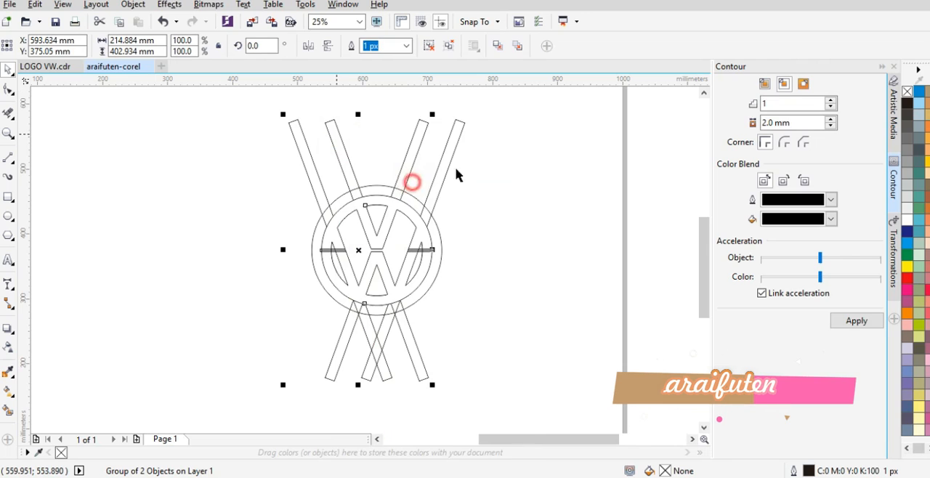
click(453, 128)
right_click(453, 129)
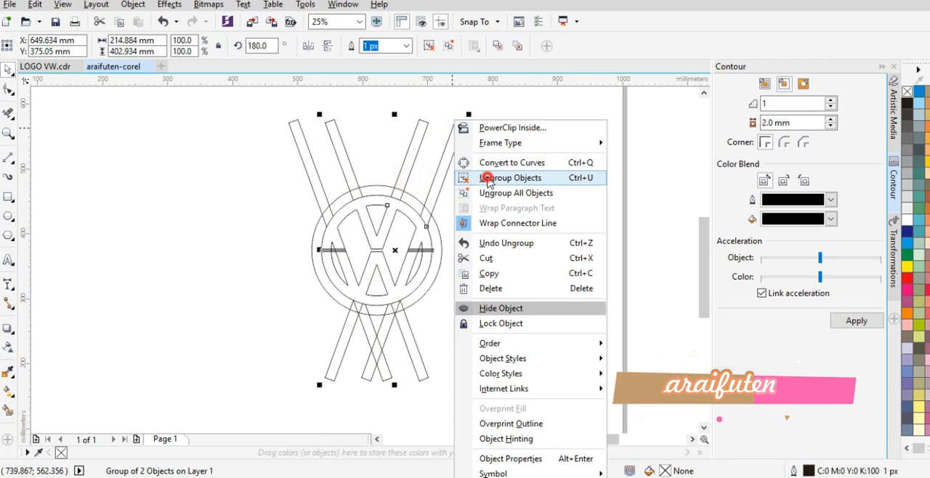
click(473, 176)
click(272, 155)
Step: Break each of the four slanted bar curves apart into separate pieces
click(334, 135)
click(352, 45)
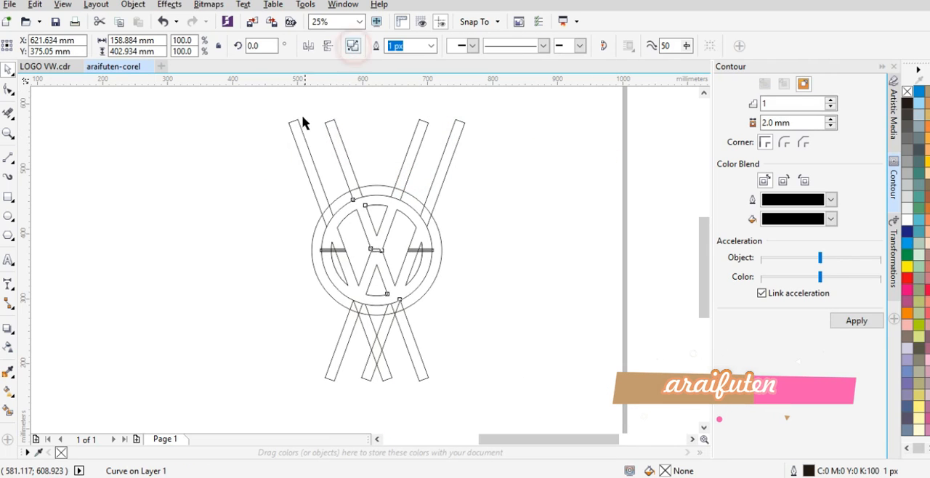
click(291, 124)
click(354, 51)
click(426, 122)
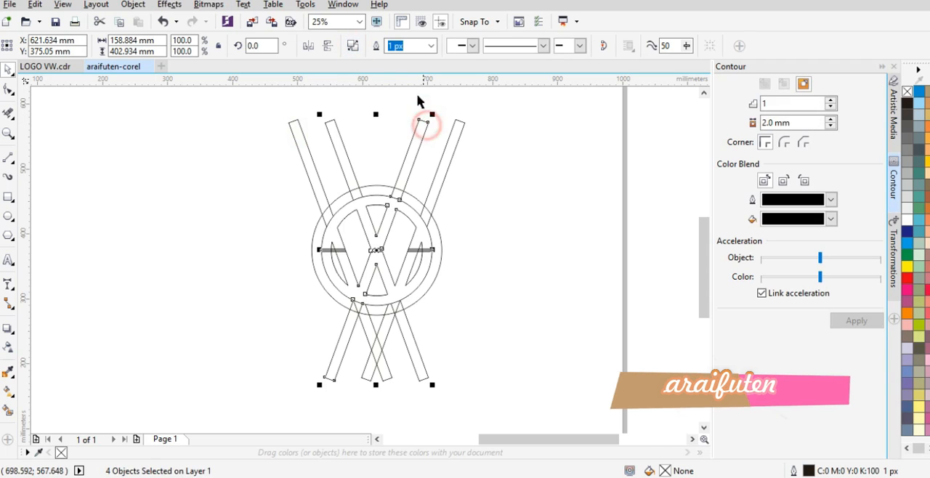
click(353, 45)
click(456, 133)
click(353, 53)
click(494, 131)
Step: Delete the four leftover bar ends protruding above the circles
click(457, 122)
key(Delete)
click(414, 140)
key(Delete)
click(344, 147)
key(Delete)
click(304, 145)
key(Delete)
Step: Delete the four leftover bar ends protruding below the circles
click(348, 342)
key(Delete)
click(380, 359)
key(Delete)
click(377, 347)
key(Delete)
click(407, 339)
key(Delete)
Step: Break the horizontal centre line apart and delete its remaining piece on the right side of the logo
click(422, 253)
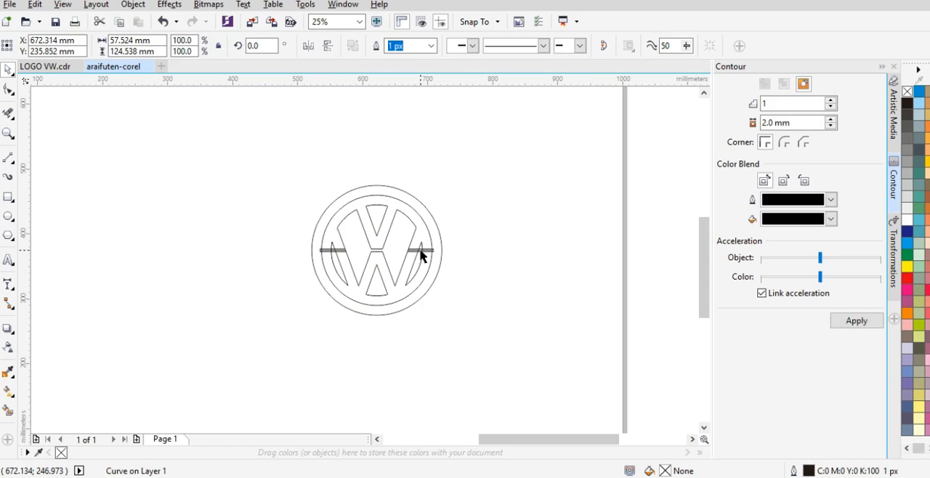
click(354, 53)
click(493, 210)
scroll(425, 244, up, 2)
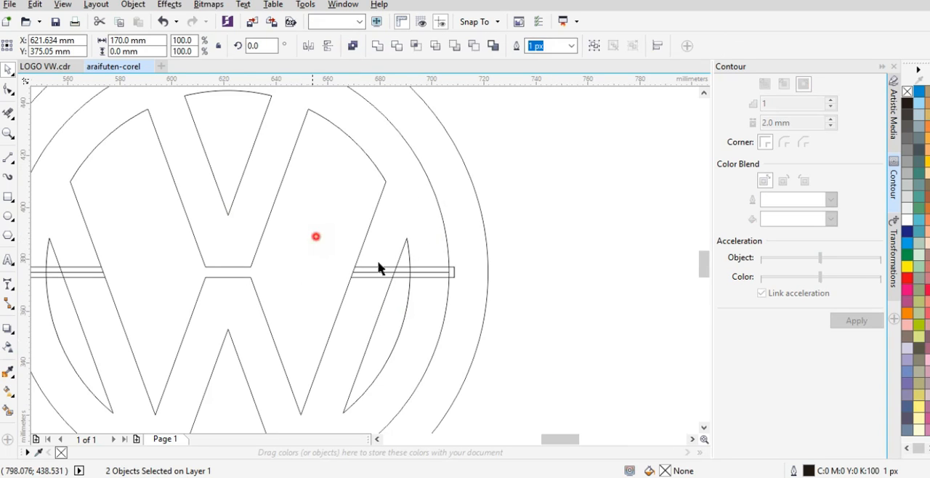
drag(315, 237, 548, 320)
click(163, 21)
drag(587, 228, 336, 288)
click(579, 233)
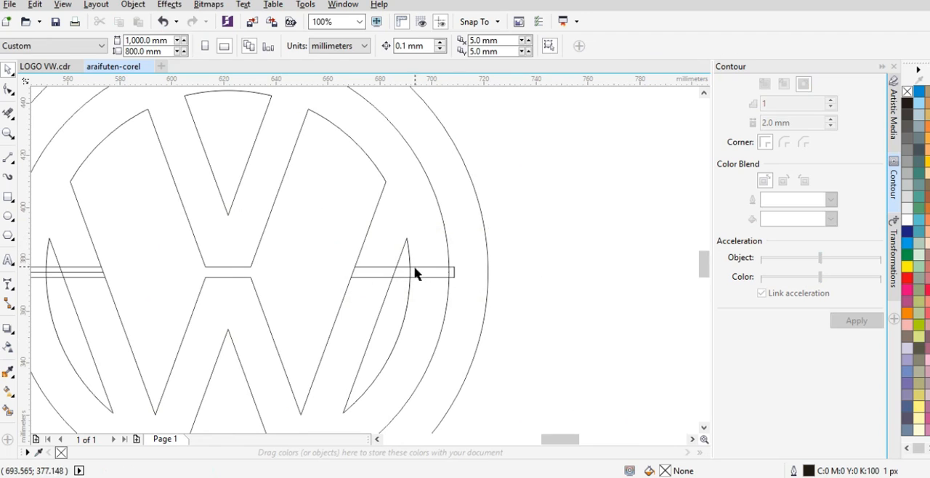
Step: Break the horizontal strip apart and delete its leftover ends on both sides, including the centre line's left piece
click(418, 269)
click(353, 45)
drag(615, 235, 327, 287)
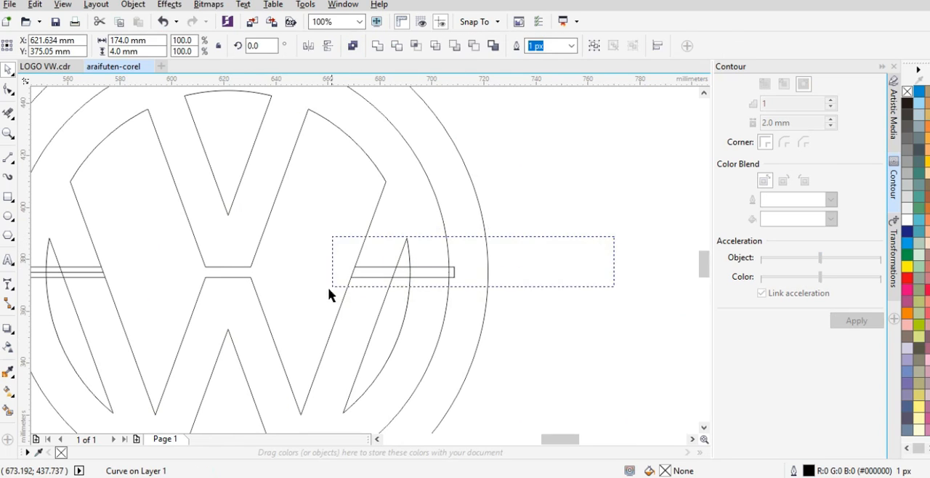
key(Delete)
scroll(505, 239, down, 1)
scroll(240, 249, up, 1)
drag(197, 239, 384, 289)
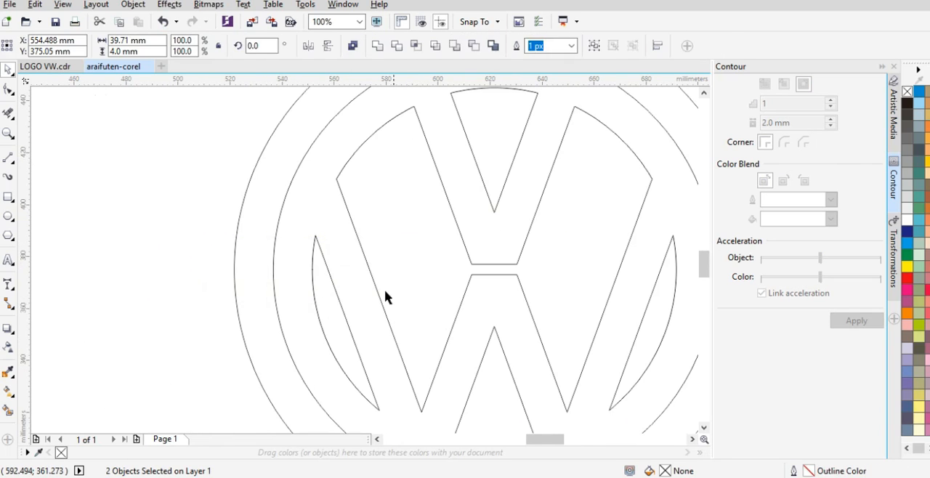
key(Delete)
Step: Fill the outer ring, the letter band and every enclosed shape of the logo with grey #999999 using Smart Fill
scroll(314, 241, down, 1)
scroll(436, 297, down, 1)
scroll(438, 300, up, 1)
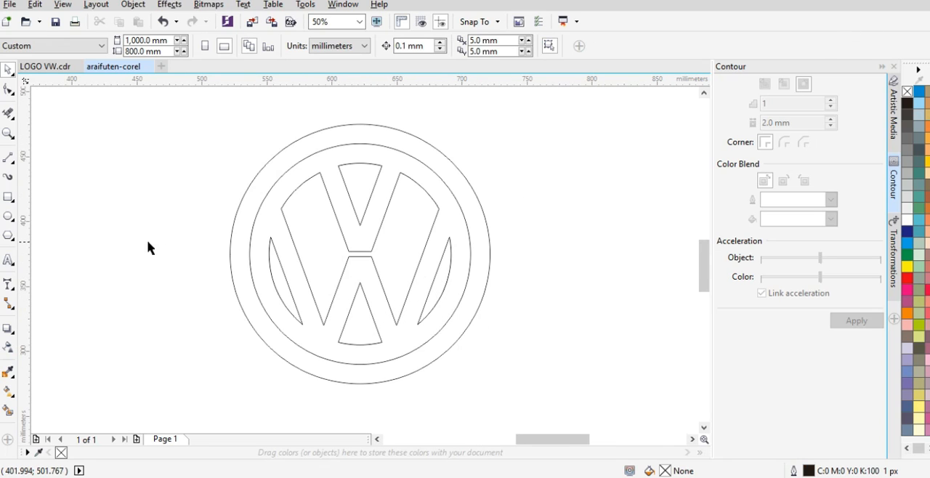
click(373, 133)
click(368, 153)
click(365, 189)
click(406, 230)
click(357, 327)
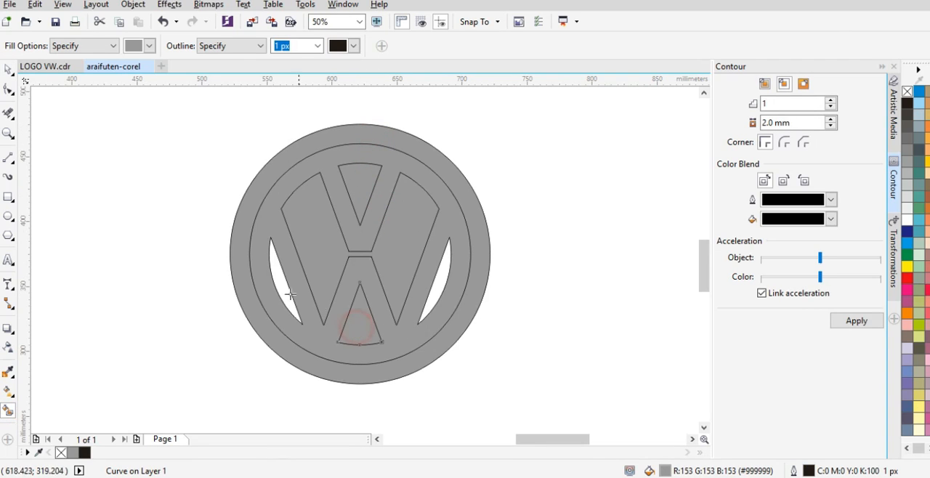
click(280, 289)
click(441, 285)
Step: Colour the outer ring, the large central shape, the two triangles and the two side crescents dark blue (C100 M100 Y0 K0)
key(space)
click(557, 230)
click(460, 186)
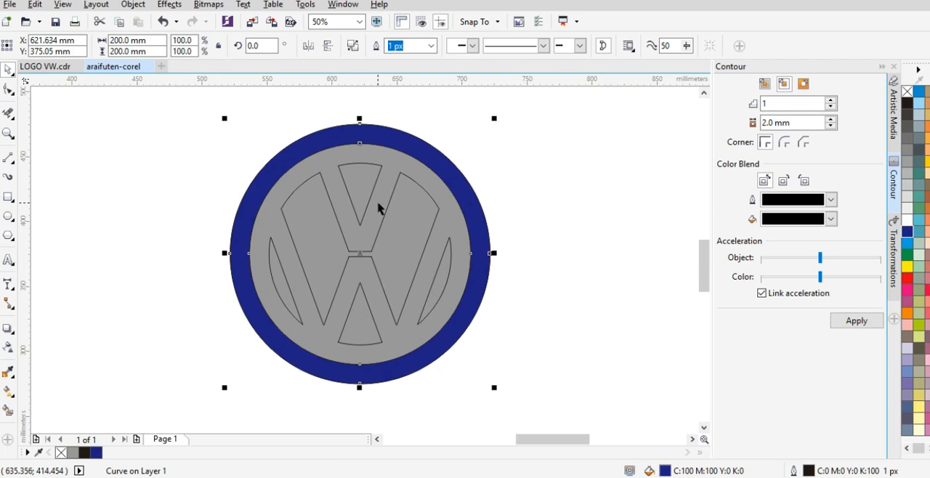
click(408, 221)
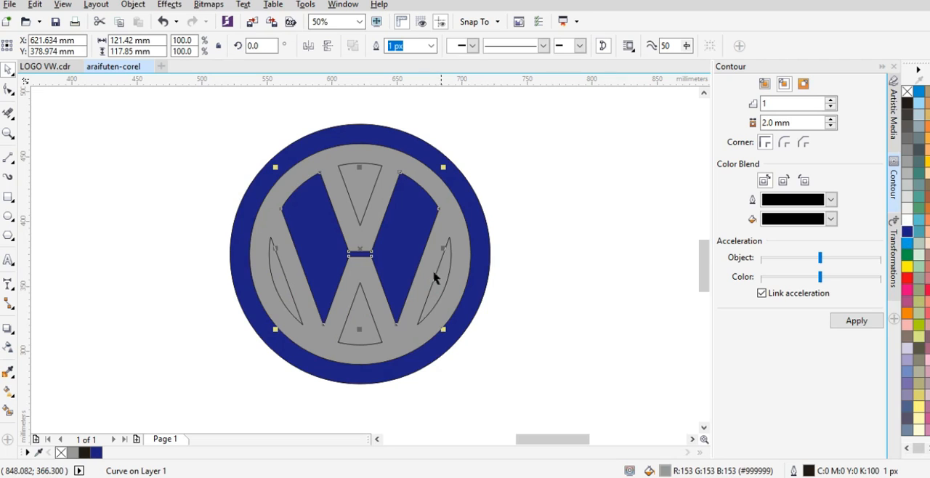
click(360, 322)
shift+click(283, 282)
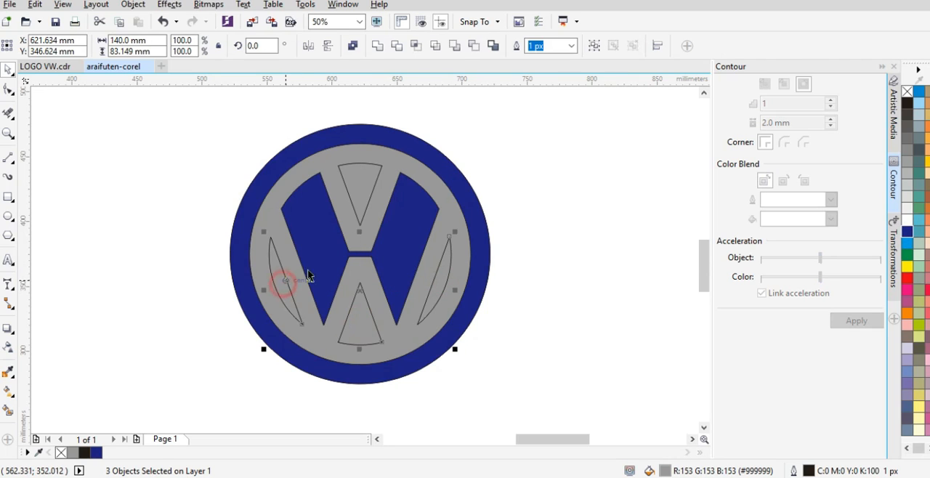
shift+click(355, 186)
click(909, 233)
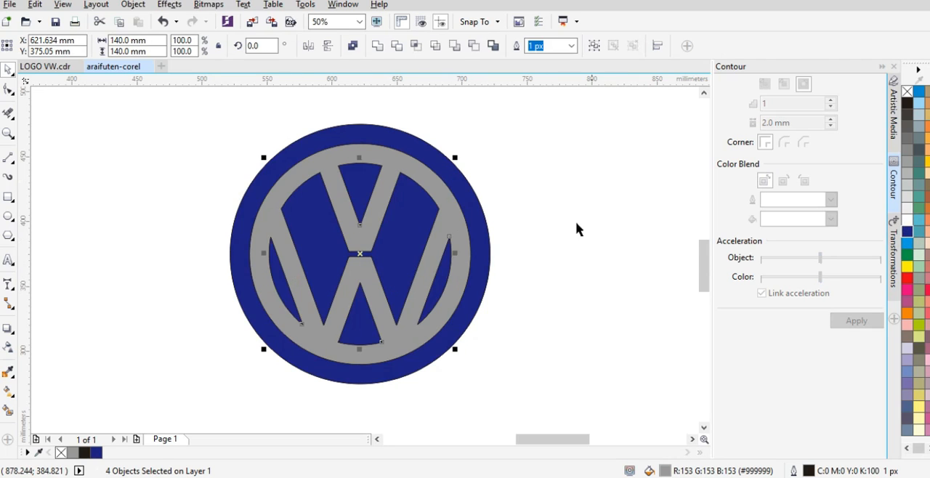
Step: Fill the VW letter band with white
click(424, 186)
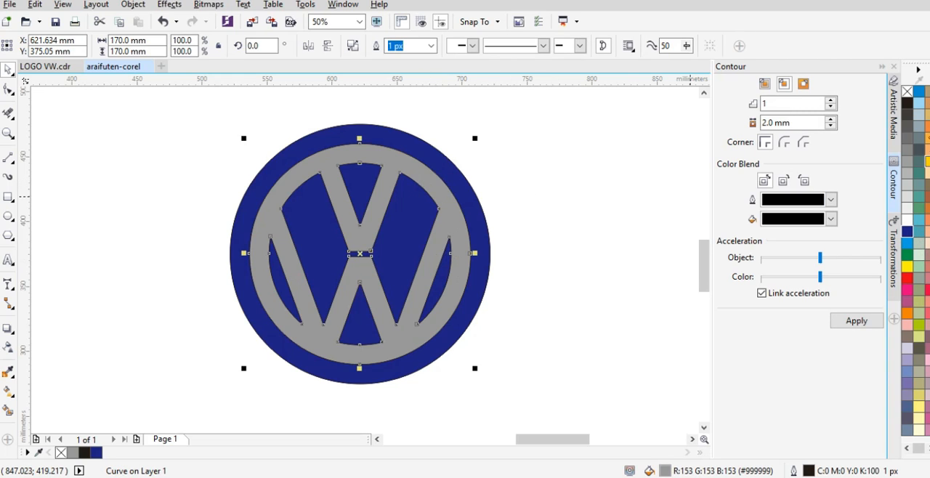
click(908, 208)
click(614, 191)
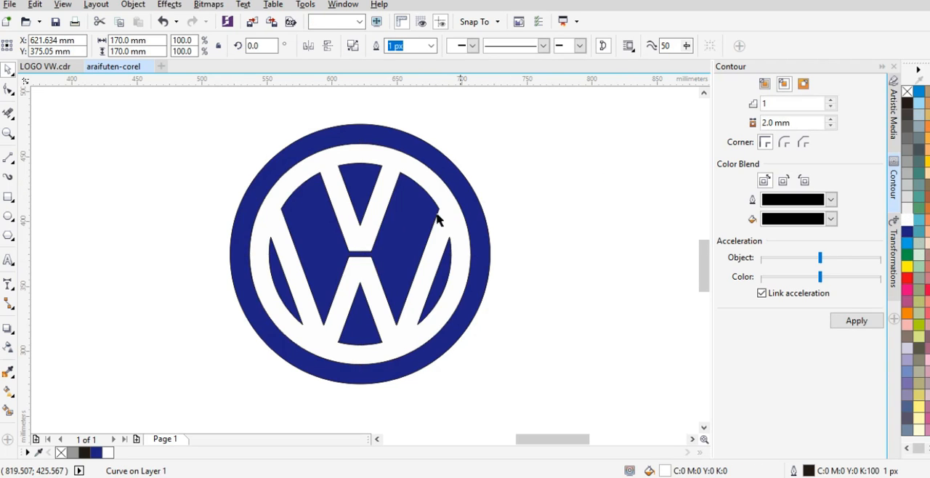
Step: Select all the logo's objects and remove their outlines
scroll(361, 223, down, 2)
scroll(438, 192, down, 1)
click(441, 178)
key(ctrl+a)
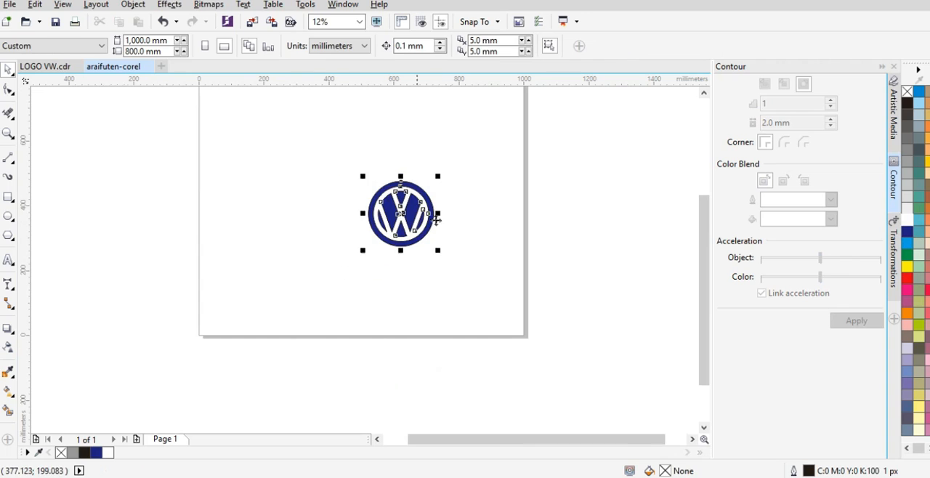
right_click(908, 94)
click(523, 188)
scroll(385, 211, up, 2)
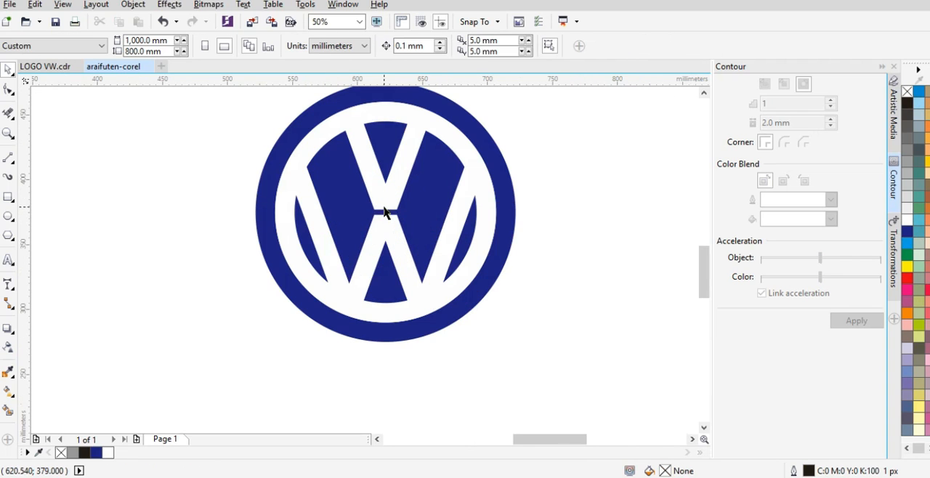
scroll(331, 293, down, 1)
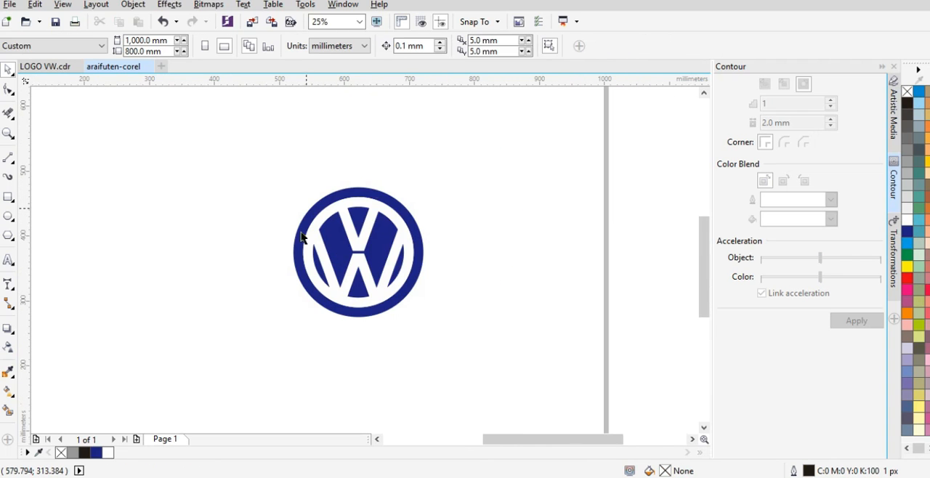
Step: Group all the logo's objects and move the group left toward the middle of the page
drag(438, 149, 240, 363)
key(ctrl+g)
scroll(465, 242, down, 1)
drag(450, 237, 370, 237)
click(322, 207)
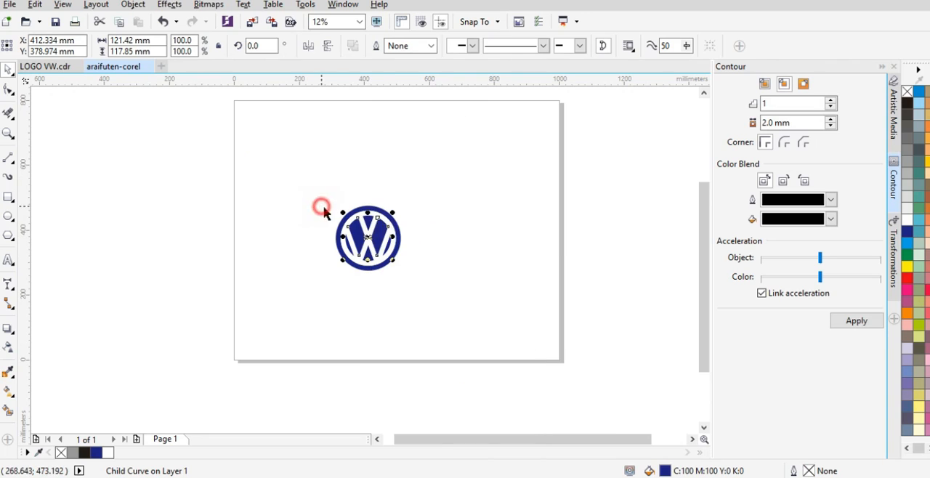
drag(371, 241, 444, 241)
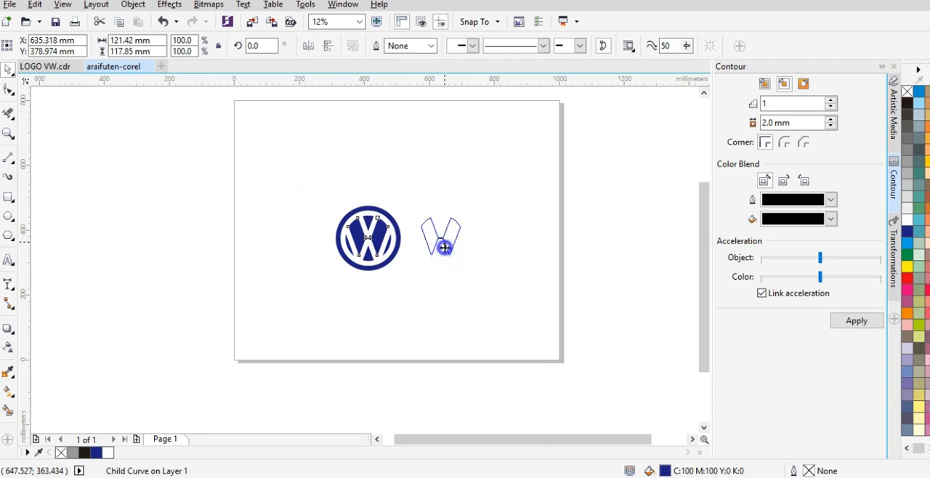
key(Delete)
Step: Move the whole logo to the right half of the page, centred at about X 646 mm
drag(426, 199, 300, 311)
mouse_move(372, 242)
mouse_down()
mouse_move(448, 241)
mouse_move(357, 240)
mouse_up()
right_click(448, 242)
click(378, 201)
click(477, 197)
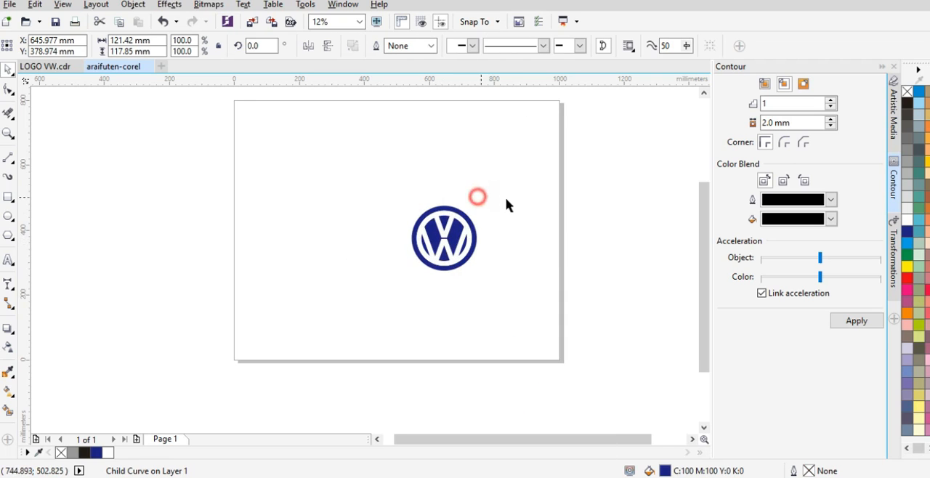
Step: Duplicate the whole logo to the left, placing the copy's centre at about X 357 mm
drag(509, 198, 399, 312)
drag(446, 237, 353, 240)
click(381, 261)
scroll(392, 240, up, 1)
click(469, 162)
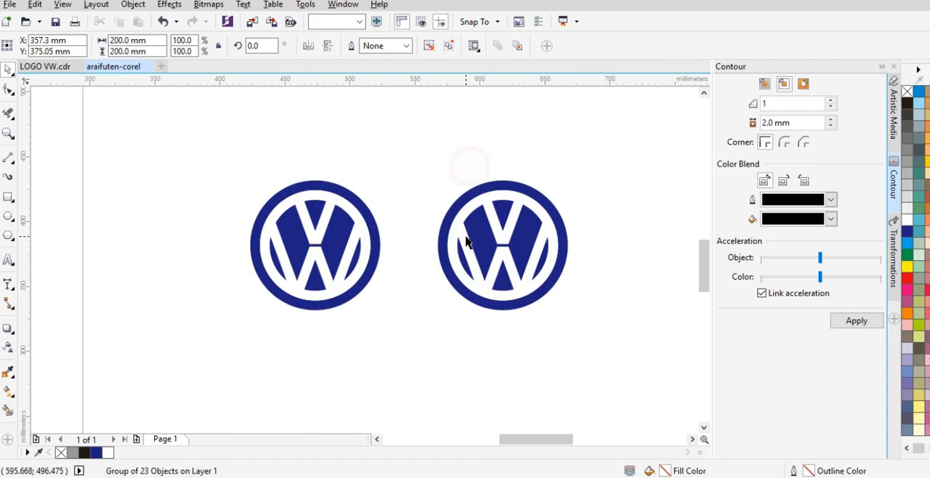
scroll(430, 243, up, 2)
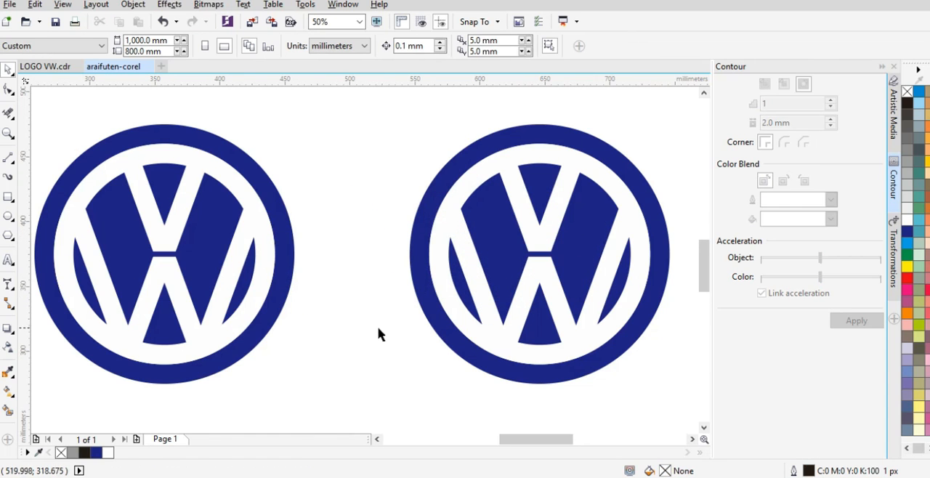